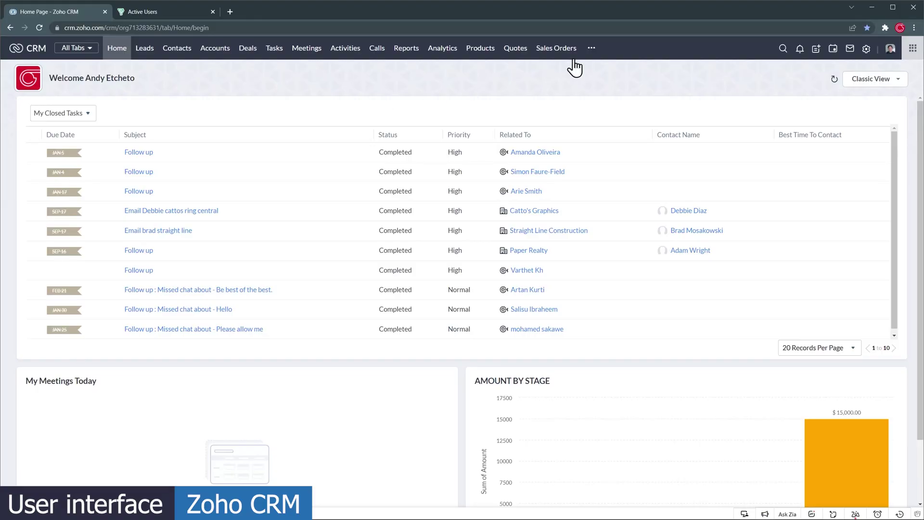
- Glance at the extra modules menu, then search CRM records for a contact's first name
{"action": "left_click", "coordinate": [591, 51]}
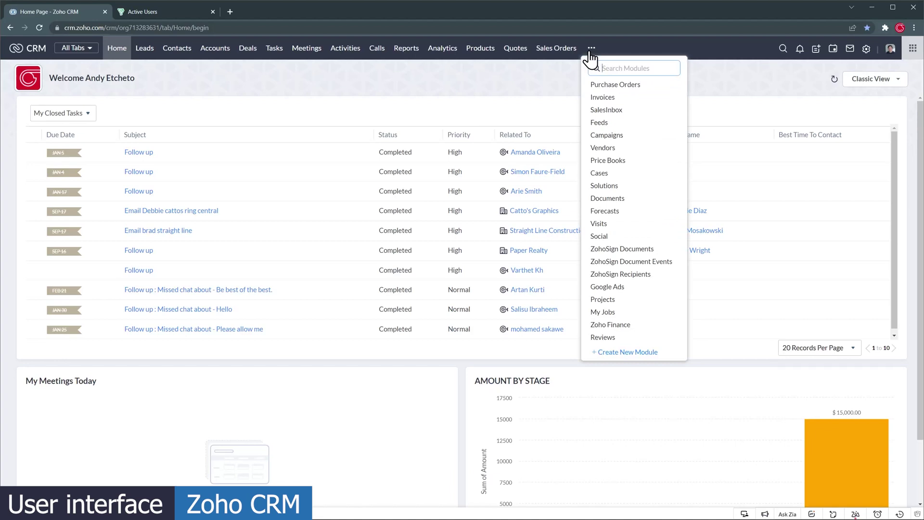
{"action": "left_click", "coordinate": [533, 89]}
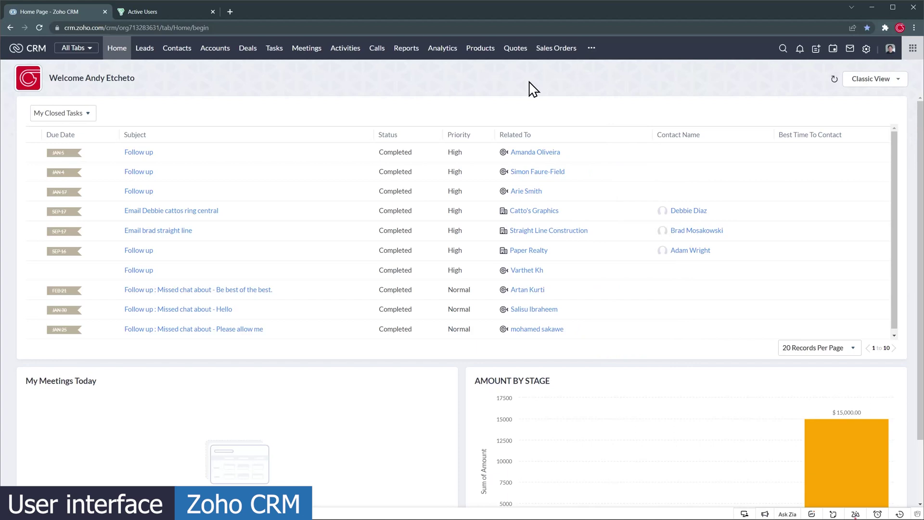
{"action": "left_click", "coordinate": [781, 49]}
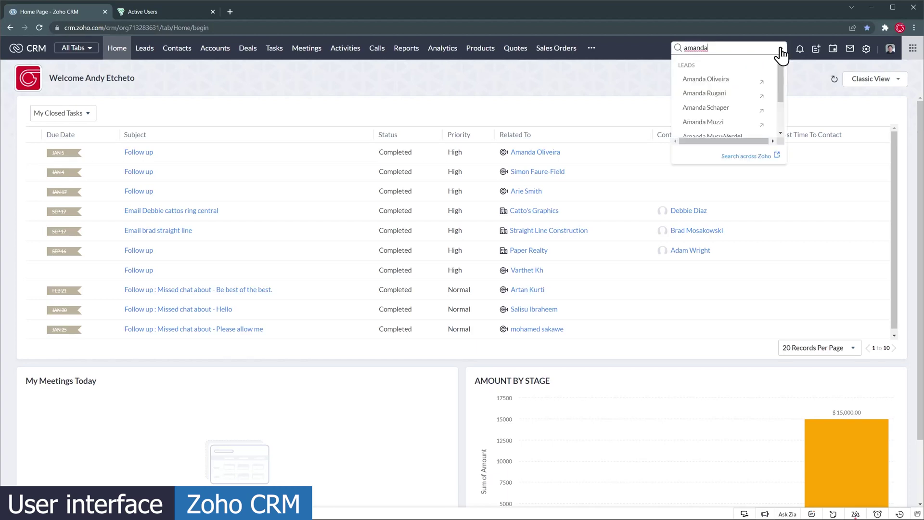
- Open the Test Deal ($1,200.00, Negotiation stage) from the Deals pipeline and review its detail page
{"action": "left_click", "coordinate": [249, 51]}
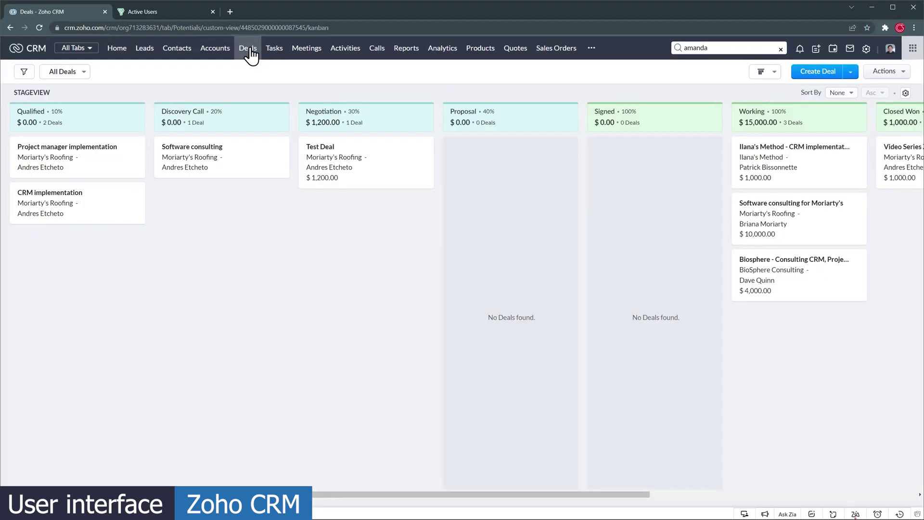
{"action": "left_click", "coordinate": [317, 150]}
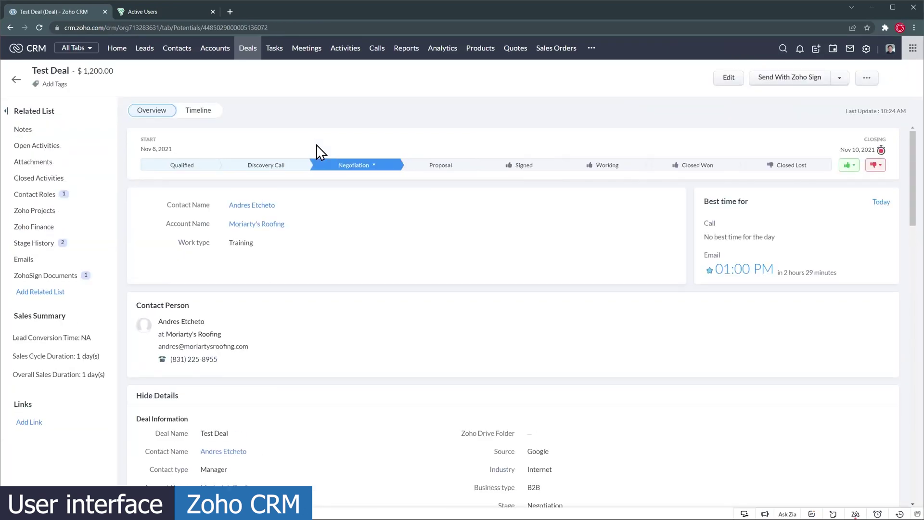
{"action": "scroll", "coordinate": [317, 152], "scroll_direction": "down", "scroll_amount": 5}
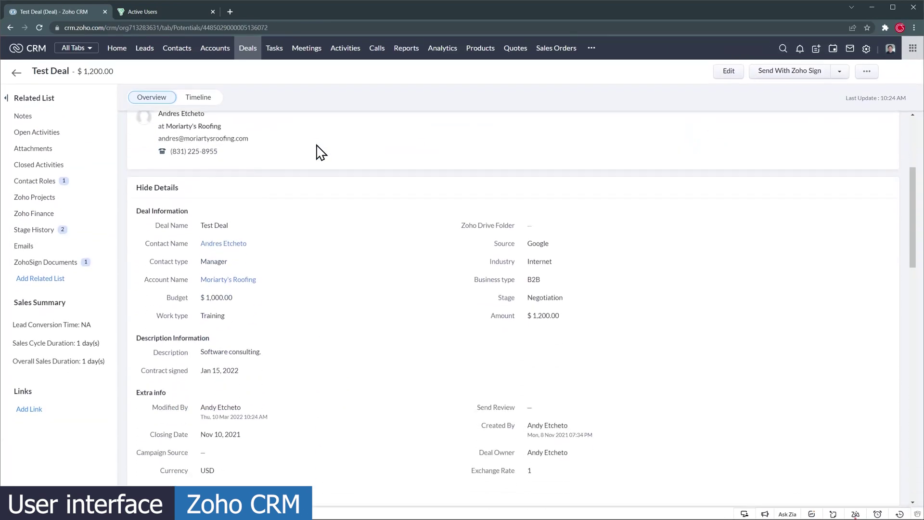
{"action": "scroll", "coordinate": [317, 152], "scroll_direction": "down", "scroll_amount": 10}
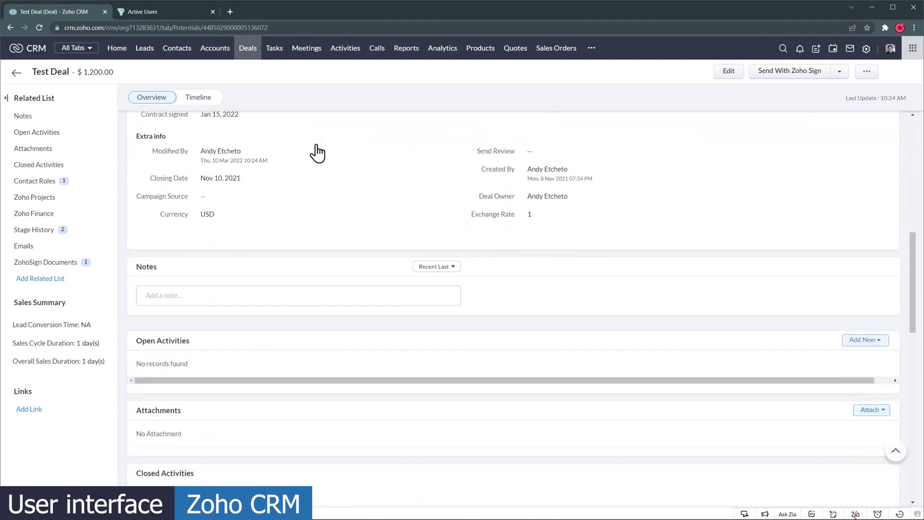
{"action": "scroll", "coordinate": [317, 152], "scroll_direction": "down", "scroll_amount": 5}
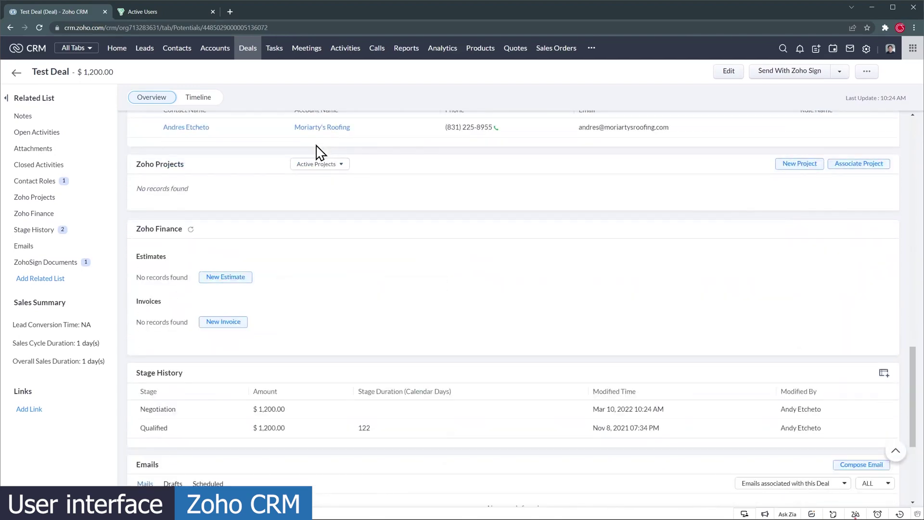
{"action": "scroll", "coordinate": [317, 152], "scroll_direction": "down", "scroll_amount": 4}
{"action": "scroll", "coordinate": [317, 152], "scroll_direction": "up", "scroll_amount": 20}
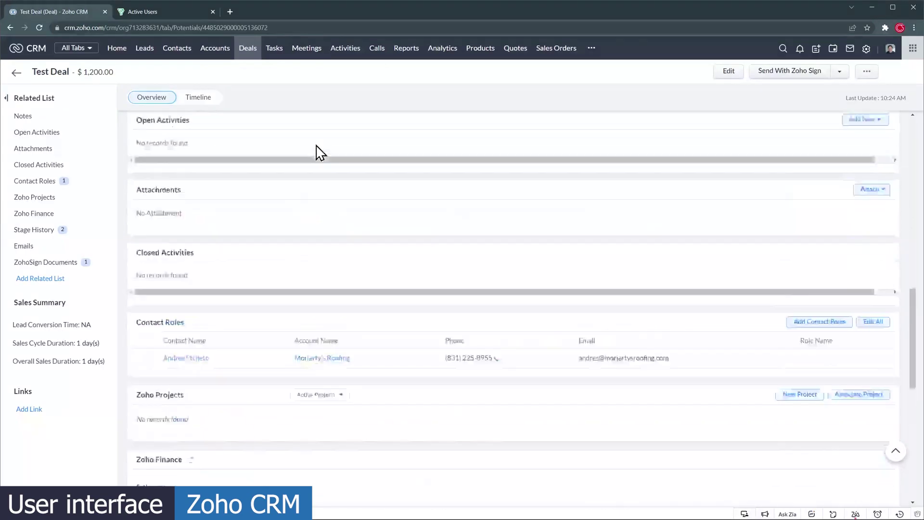
{"action": "scroll", "coordinate": [317, 152], "scroll_direction": "up", "scroll_amount": 4}
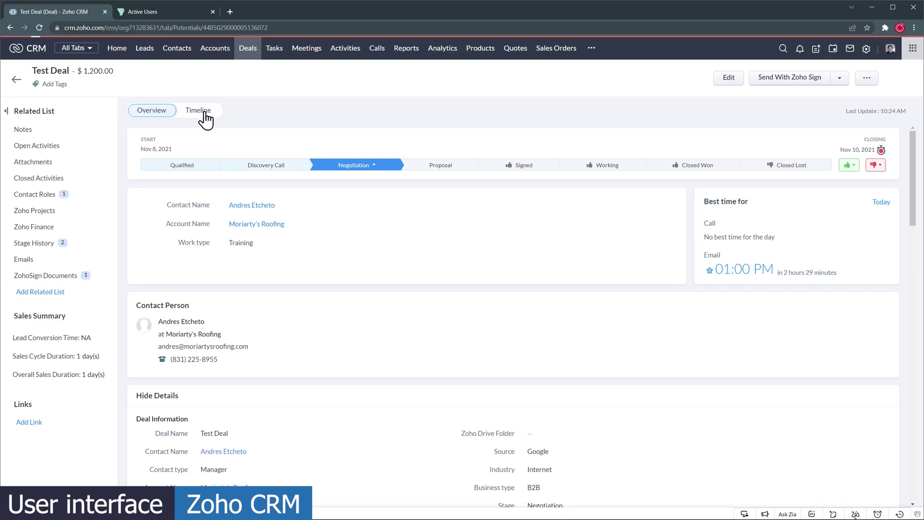
- Show the Test Deal's Timeline history
{"action": "left_click", "coordinate": [205, 113]}
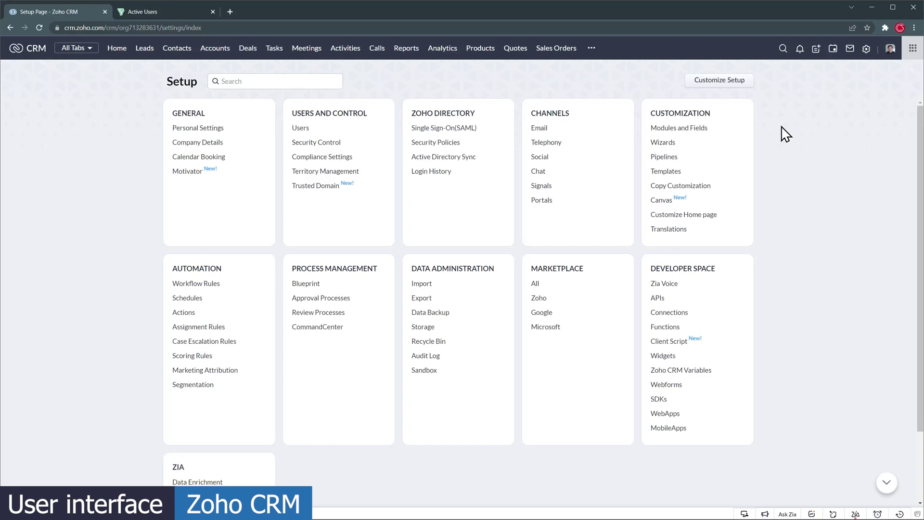
{"action": "left_click", "coordinate": [321, 81]}
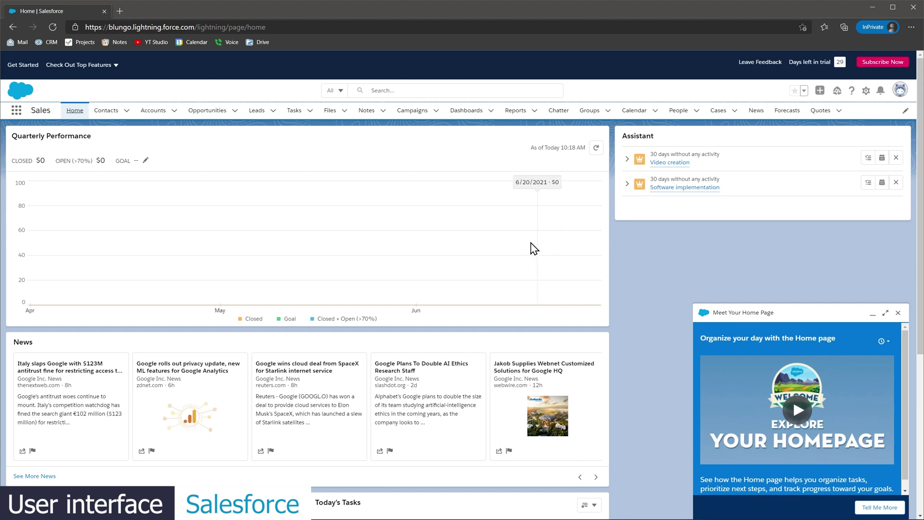
- Go to the Opportunities list through the App Launcher
{"action": "left_click", "coordinate": [17, 115]}
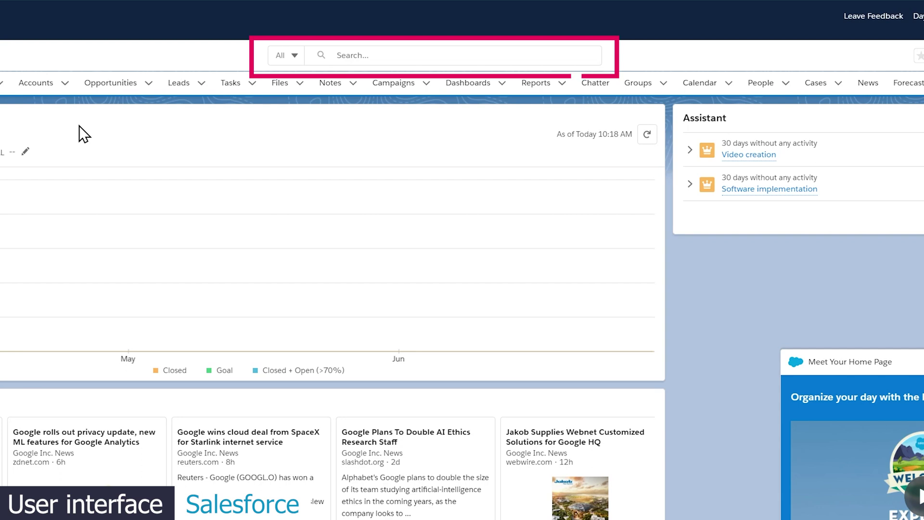
{"action": "left_click", "coordinate": [110, 82]}
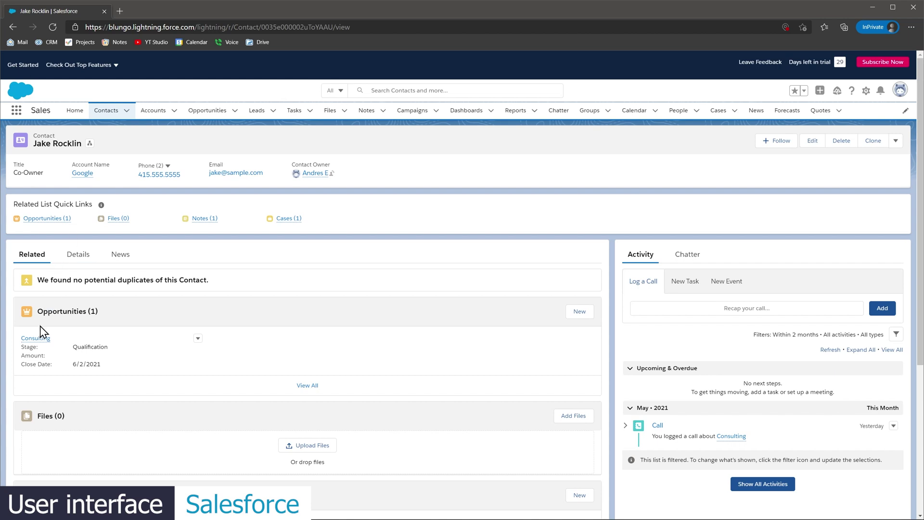
- Browse the Users, User Management Settings, Roles and Permission Sets pages in Setup
{"action": "mouse_move", "coordinate": [38, 344]}
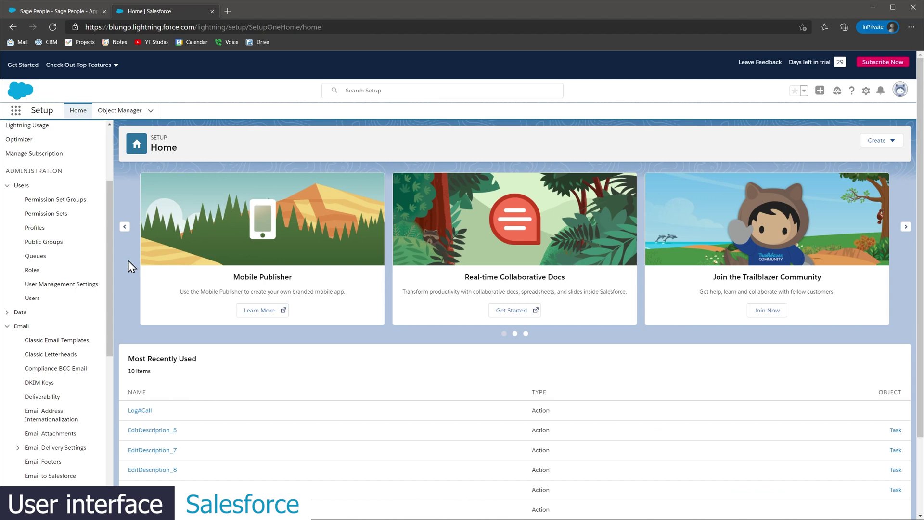
{"action": "left_click", "coordinate": [33, 298]}
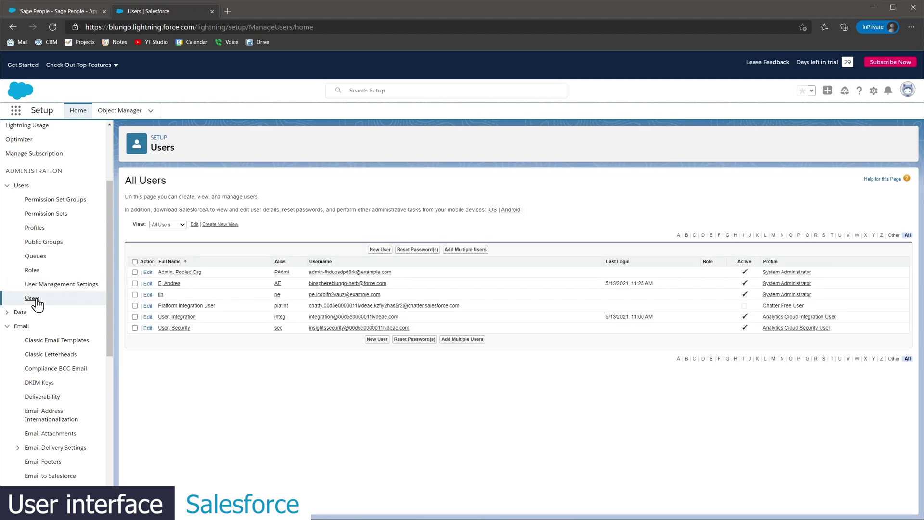
{"action": "left_click", "coordinate": [38, 288]}
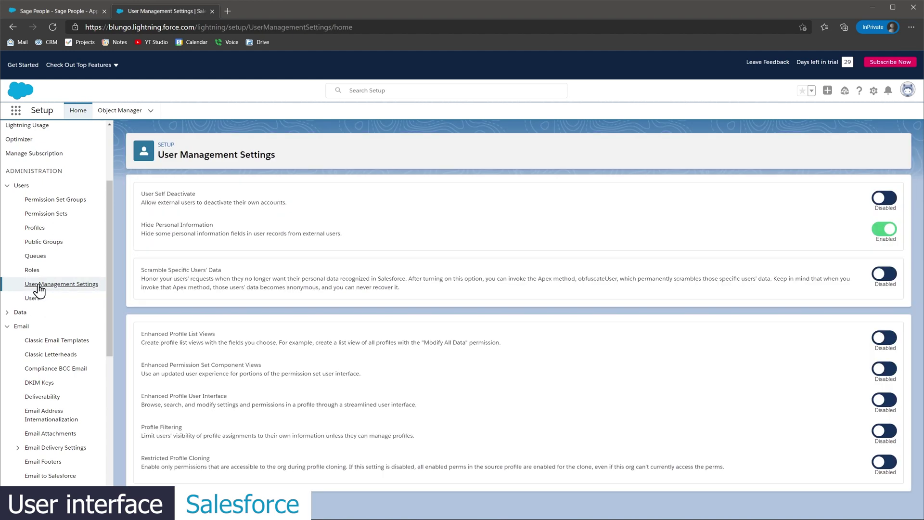
{"action": "left_click", "coordinate": [33, 271]}
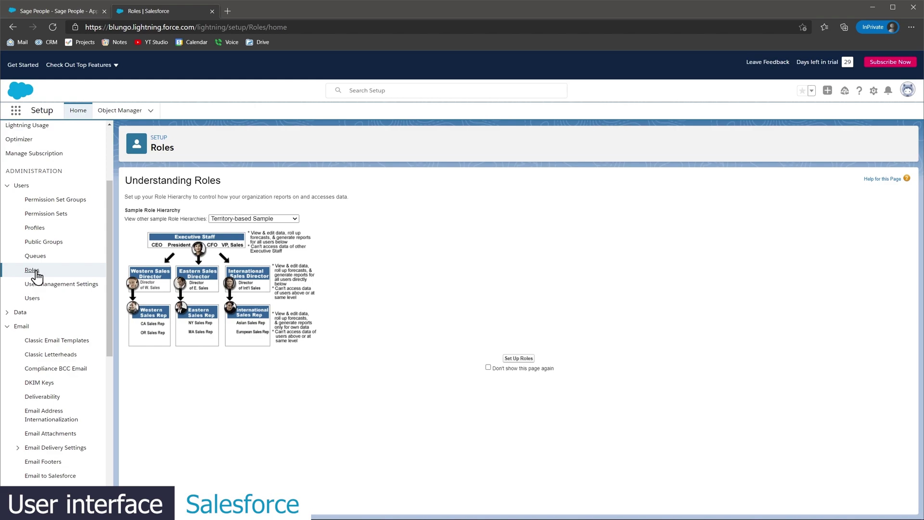
{"action": "left_click", "coordinate": [46, 214]}
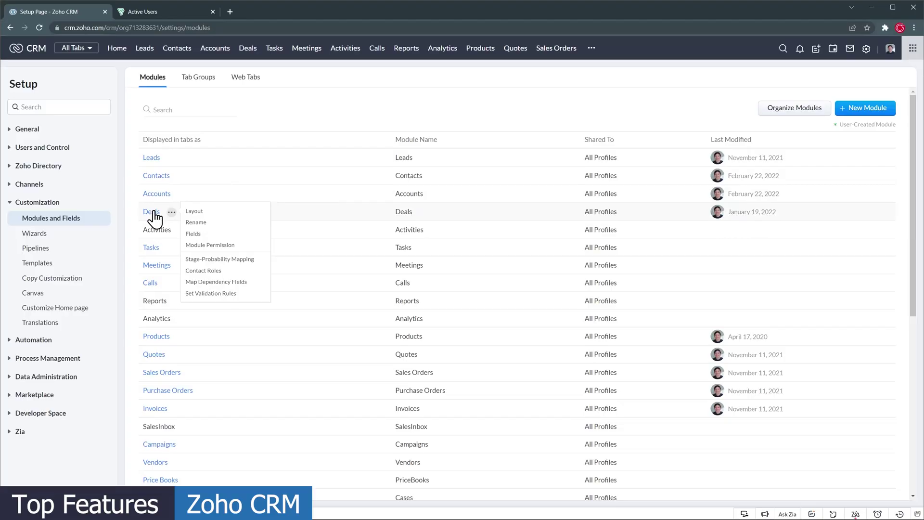
- Open the Deals module's Layouts page from Modules and Fields
{"action": "left_click", "coordinate": [153, 212]}
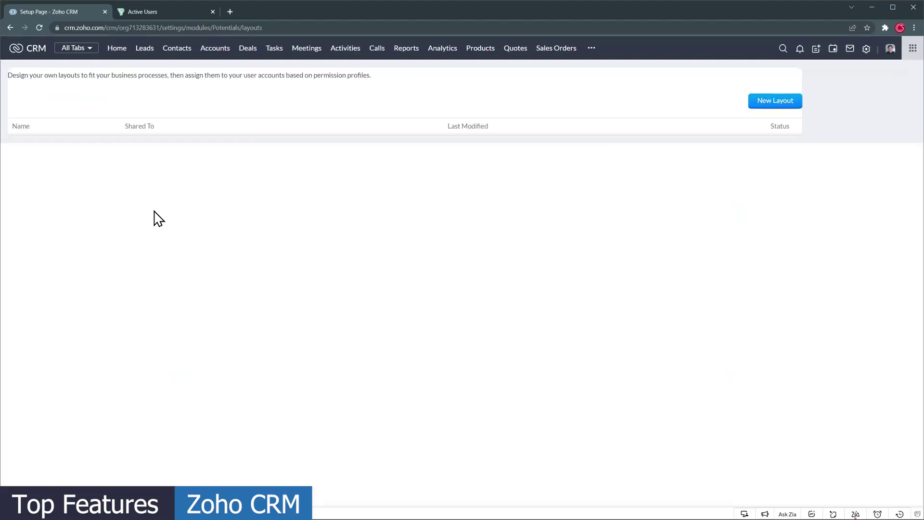
- Open the Standard Deals layout and preview a Canvas template for deal records
{"action": "left_click", "coordinate": [157, 207]}
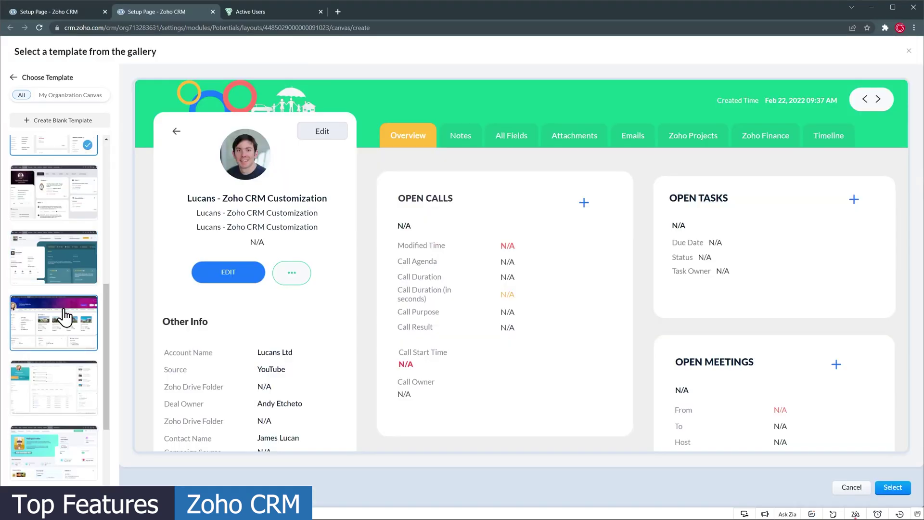
{"action": "left_click", "coordinate": [65, 316]}
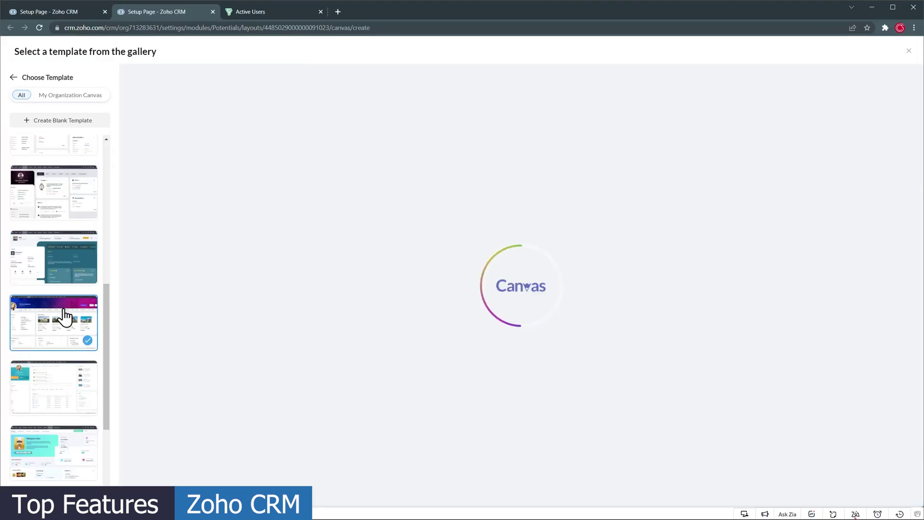
{"action": "scroll", "coordinate": [387, 307], "scroll_direction": "down", "scroll_amount": 3}
{"action": "scroll", "coordinate": [387, 306], "scroll_direction": "down", "scroll_amount": 2}
{"action": "scroll", "coordinate": [387, 306], "scroll_direction": "up", "scroll_amount": 5}
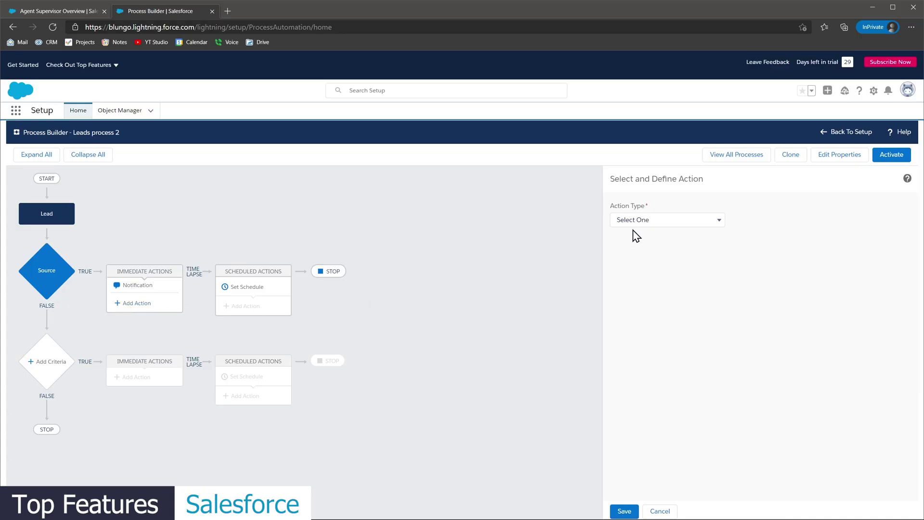
- Pick the process action type, then bring up the Opportunity Fields & Relationships list
{"action": "left_click", "coordinate": [662, 222]}
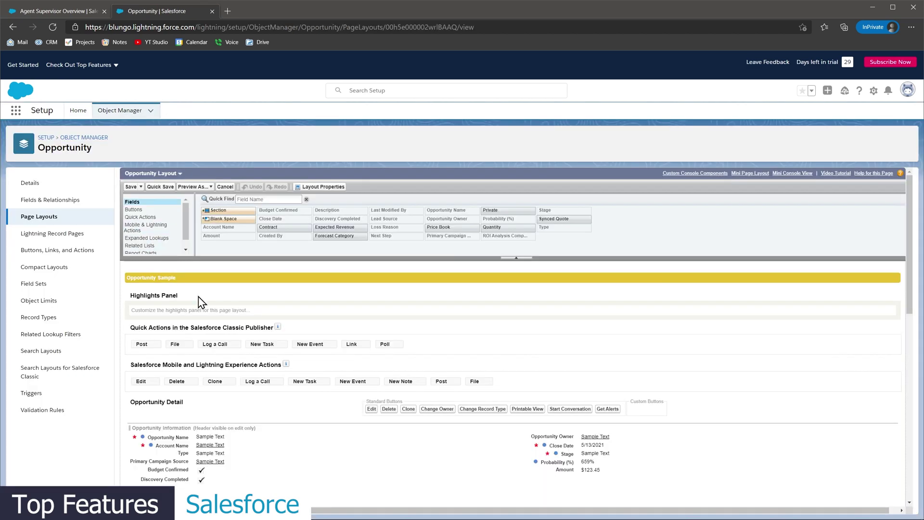
{"action": "scroll", "coordinate": [204, 308], "scroll_direction": "down", "scroll_amount": 5}
{"action": "scroll", "coordinate": [206, 288], "scroll_direction": "down", "scroll_amount": 5}
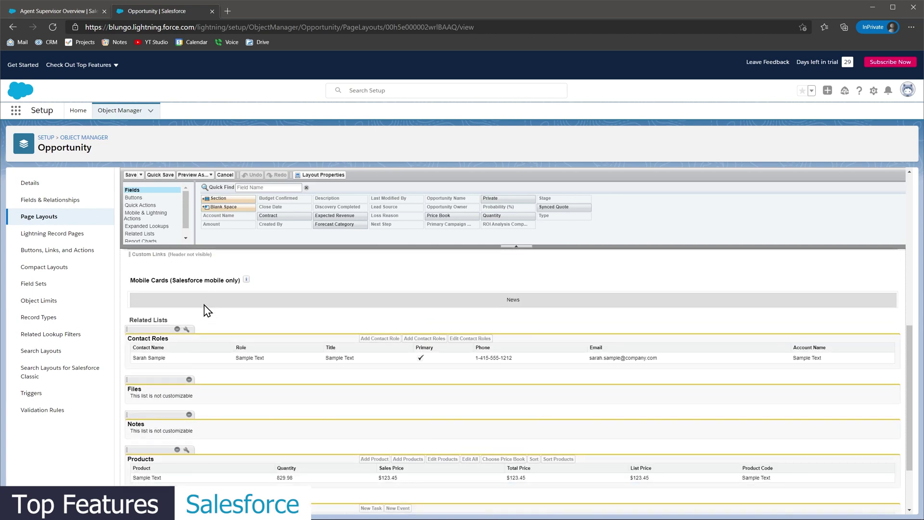
{"action": "left_click", "coordinate": [76, 202]}
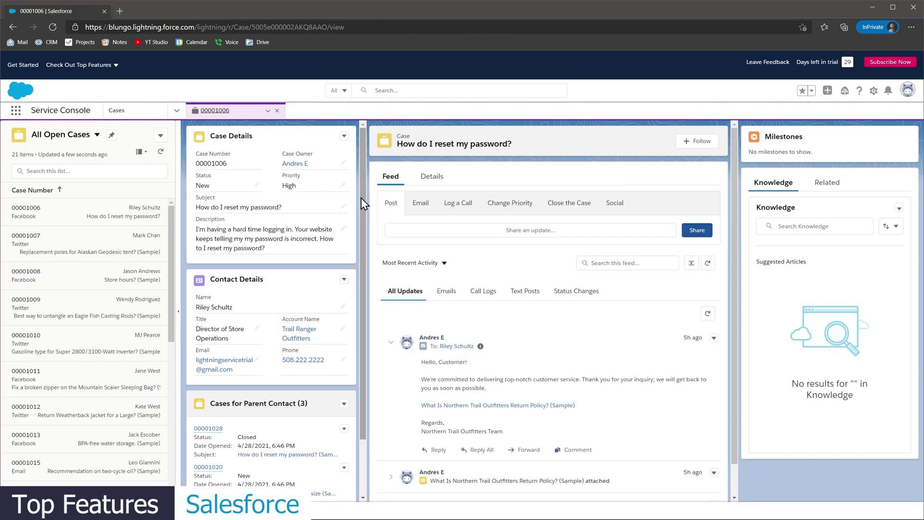
- Open case 00001007 in its own tab, return to case 00001006, then add an image block to an email layout
{"action": "left_click", "coordinate": [121, 242]}
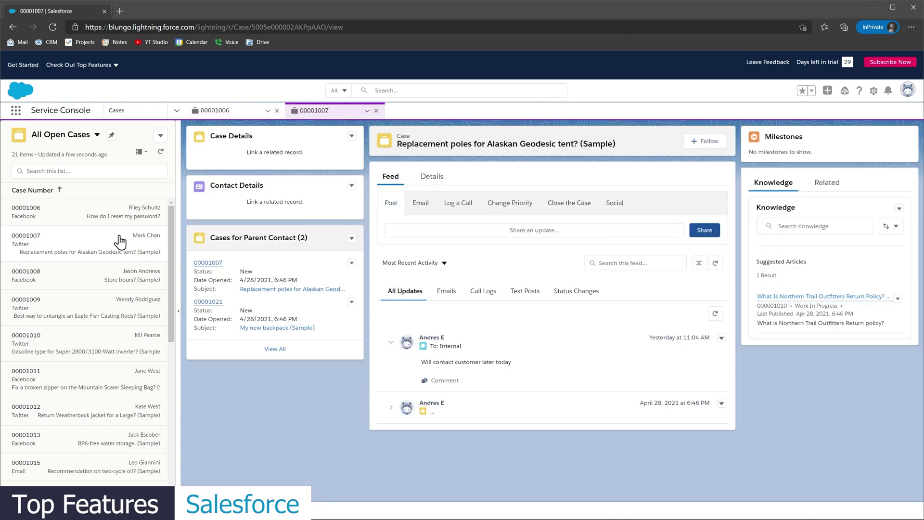
{"action": "left_click", "coordinate": [239, 116]}
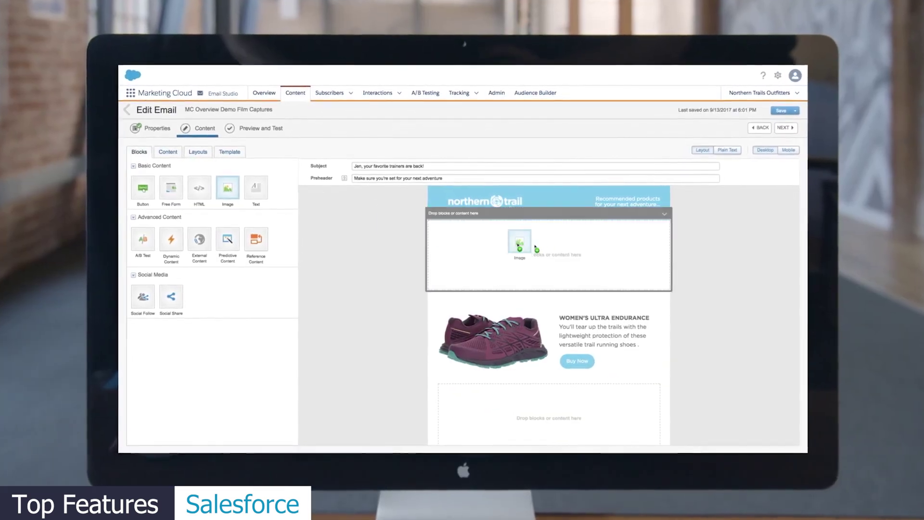
{"action": "left_click_drag", "start_coordinate": [535, 248], "coordinate": [577, 248]}
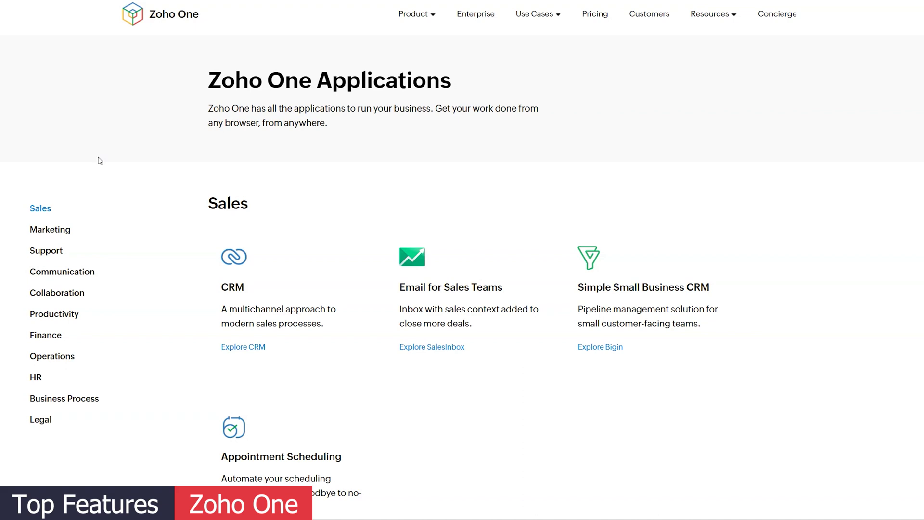
- Scroll past the Marketing, Support and Communication apps to the Collaboration section
{"action": "scroll", "coordinate": [99, 160], "scroll_direction": "down", "scroll_amount": 11}
{"action": "scroll", "coordinate": [99, 160], "scroll_direction": "down", "scroll_amount": 14}
{"action": "scroll", "coordinate": [99, 160], "scroll_direction": "down", "scroll_amount": 12}
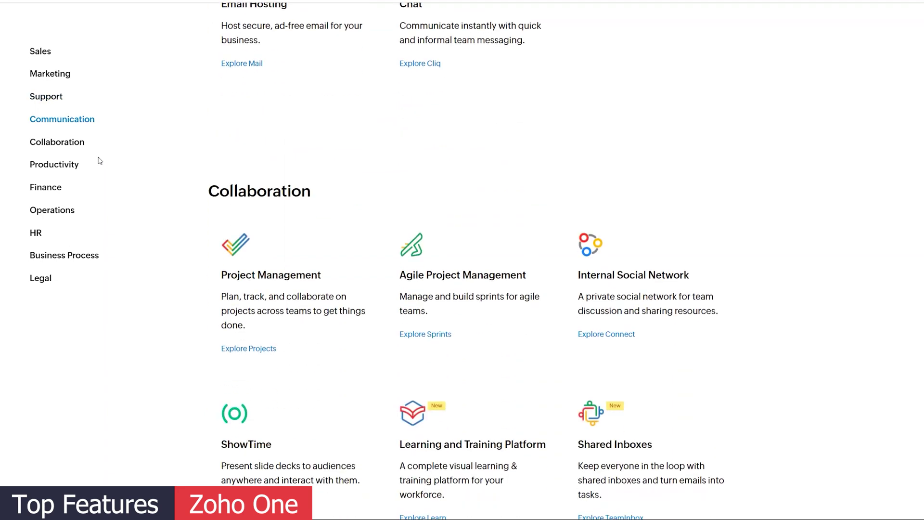
{"action": "scroll", "coordinate": [98, 160], "scroll_direction": "down", "scroll_amount": 5}
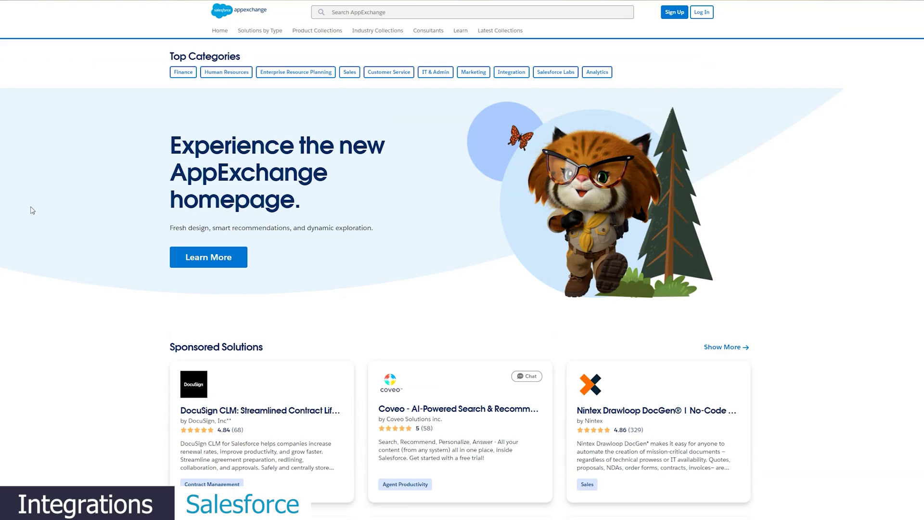
- Scroll through the AppExchange homepage and its filtered grid of app listings
{"action": "scroll", "coordinate": [32, 210], "scroll_direction": "down", "scroll_amount": 4}
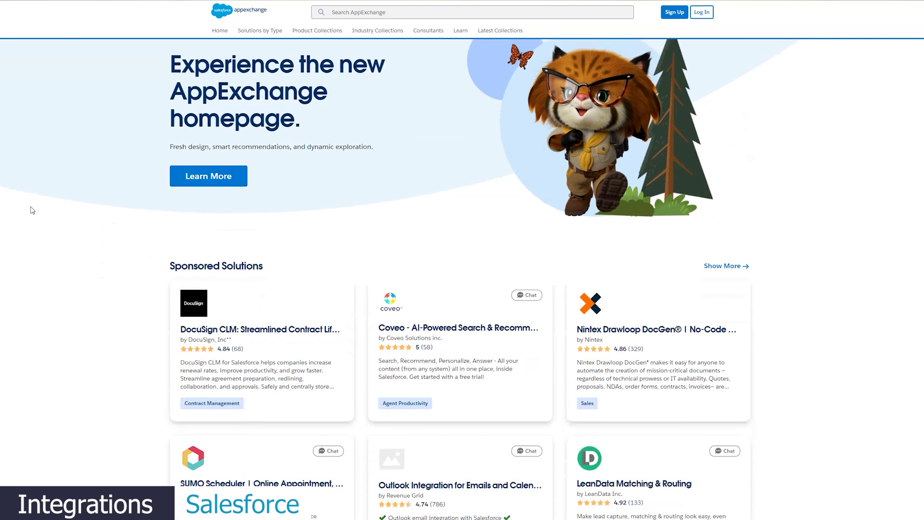
{"action": "scroll", "coordinate": [32, 210], "scroll_direction": "down", "scroll_amount": 5}
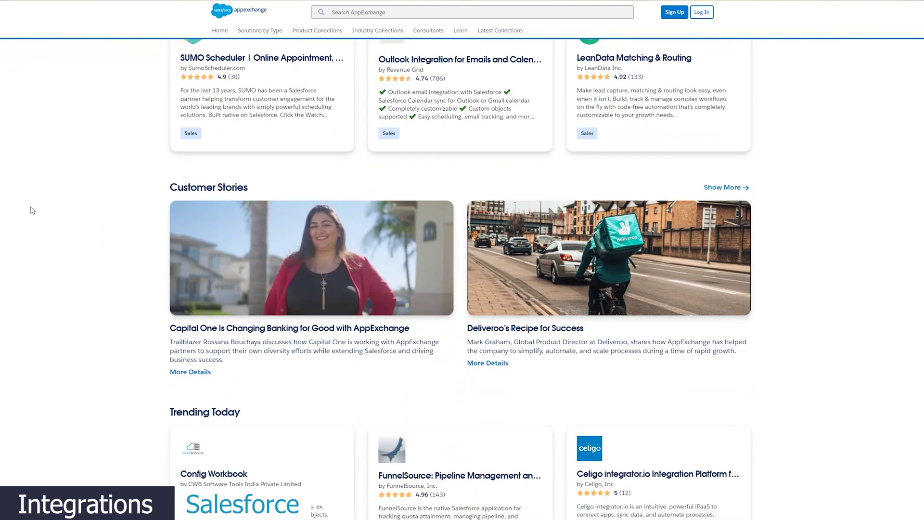
{"action": "scroll", "coordinate": [32, 210], "scroll_direction": "down", "scroll_amount": 7}
{"action": "scroll", "coordinate": [32, 210], "scroll_direction": "down", "scroll_amount": 6}
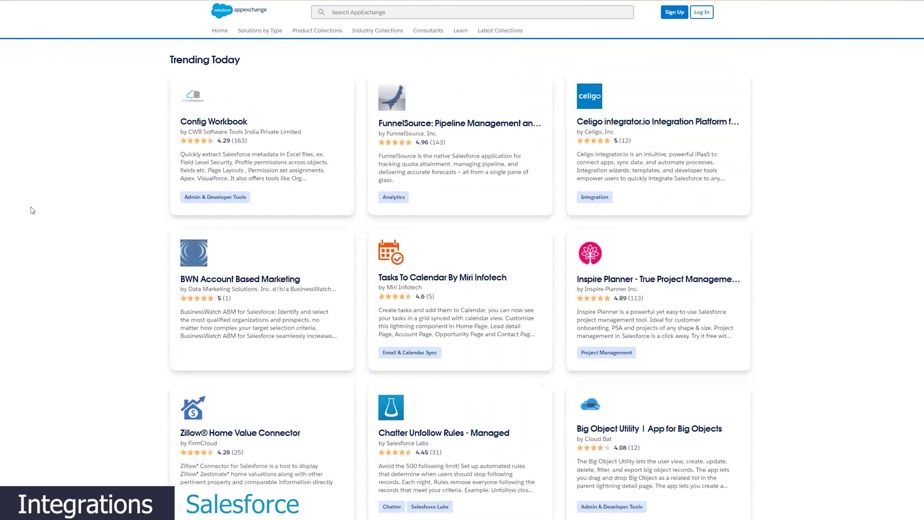
{"action": "scroll", "coordinate": [31, 211], "scroll_direction": "down", "scroll_amount": 1}
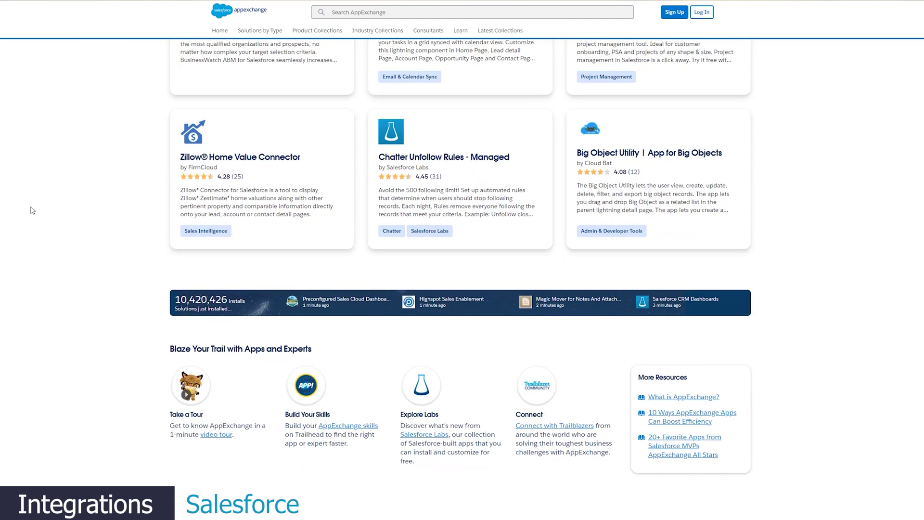
{"action": "scroll", "coordinate": [32, 211], "scroll_direction": "up", "scroll_amount": 15}
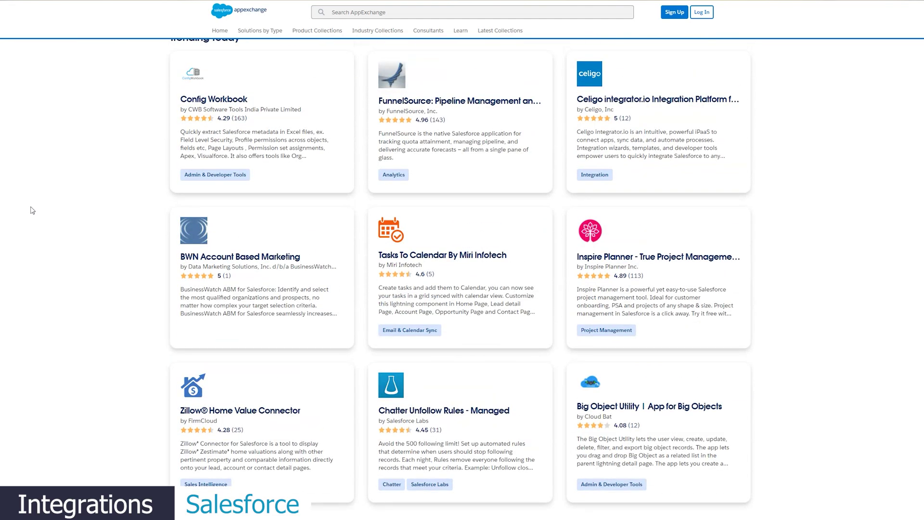
{"action": "scroll", "coordinate": [31, 210], "scroll_direction": "up", "scroll_amount": 10}
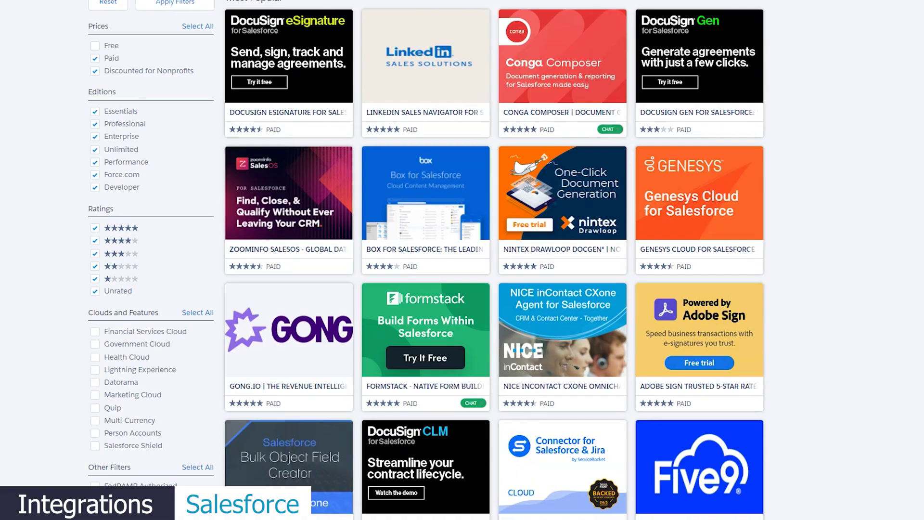
- Scroll through the Trending Salesforce Labs collection of free apps
{"action": "scroll", "coordinate": [495, 259], "scroll_direction": "down", "scroll_amount": 13}
{"action": "scroll", "coordinate": [494, 260], "scroll_direction": "down", "scroll_amount": 3}
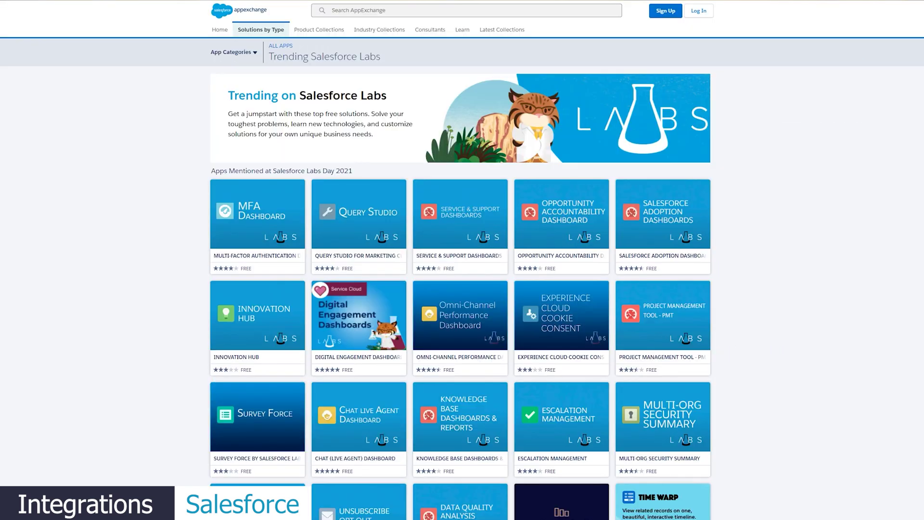
{"action": "scroll", "coordinate": [462, 279], "scroll_direction": "down", "scroll_amount": 8}
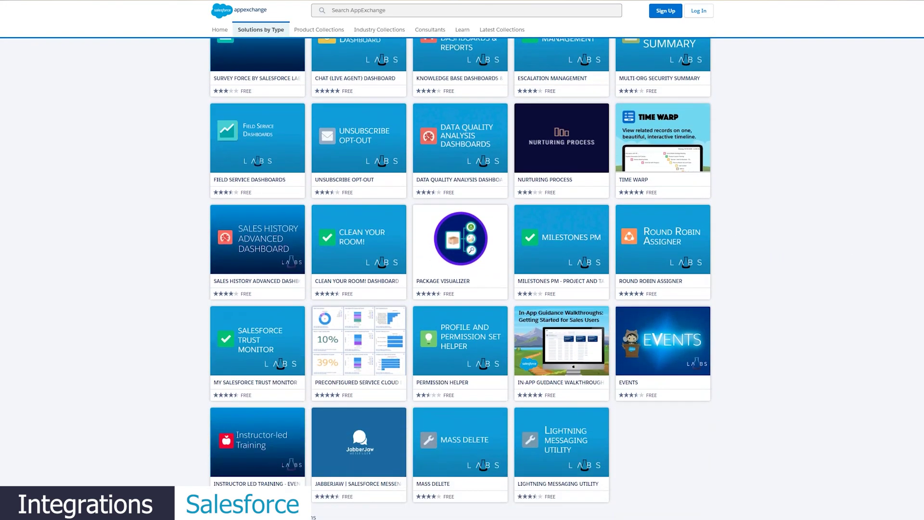
{"action": "scroll", "coordinate": [462, 279], "scroll_direction": "down", "scroll_amount": 9}
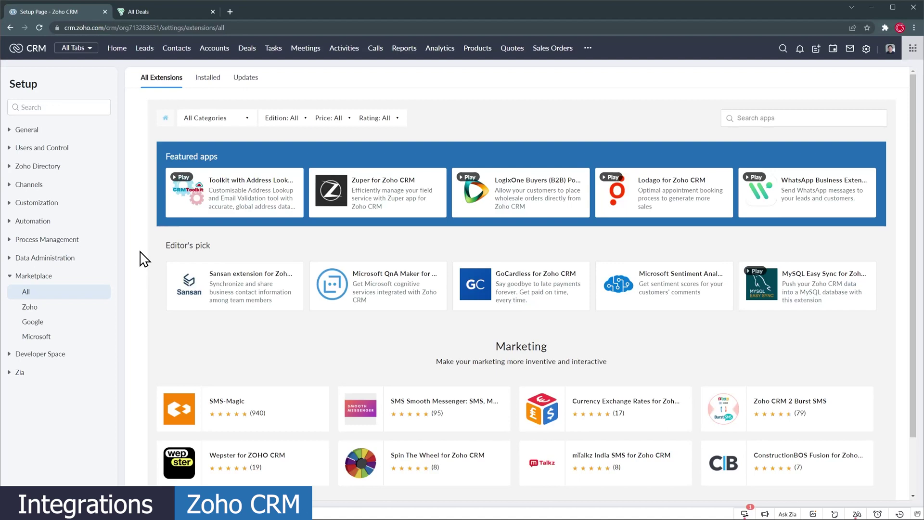
- Browse the Google, Microsoft Office 365 and Zoho app integrations like Zoho Finance Suite and Campaigns
{"action": "left_click", "coordinate": [32, 321]}
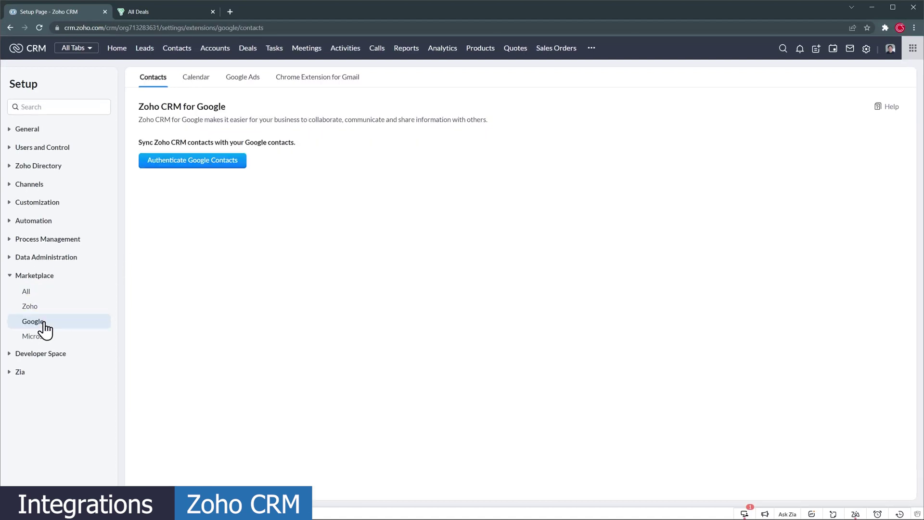
{"action": "left_click", "coordinate": [37, 337]}
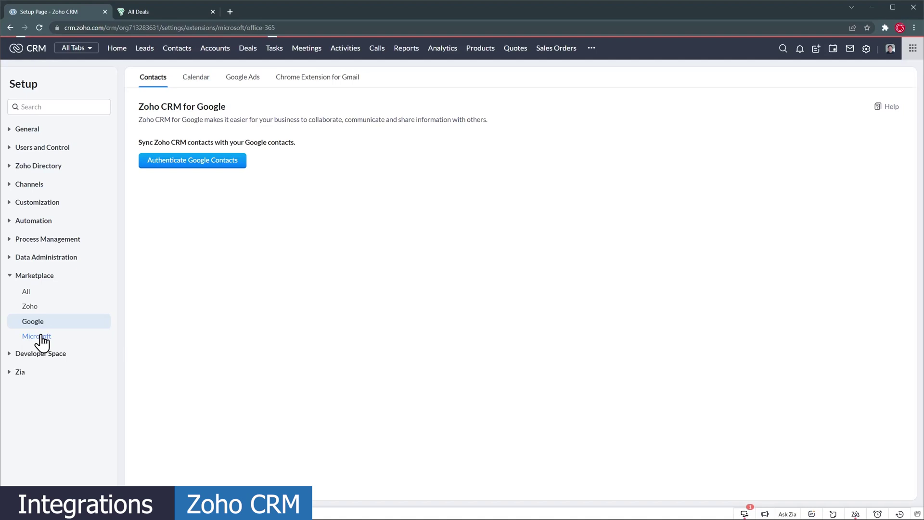
{"action": "left_click", "coordinate": [40, 307]}
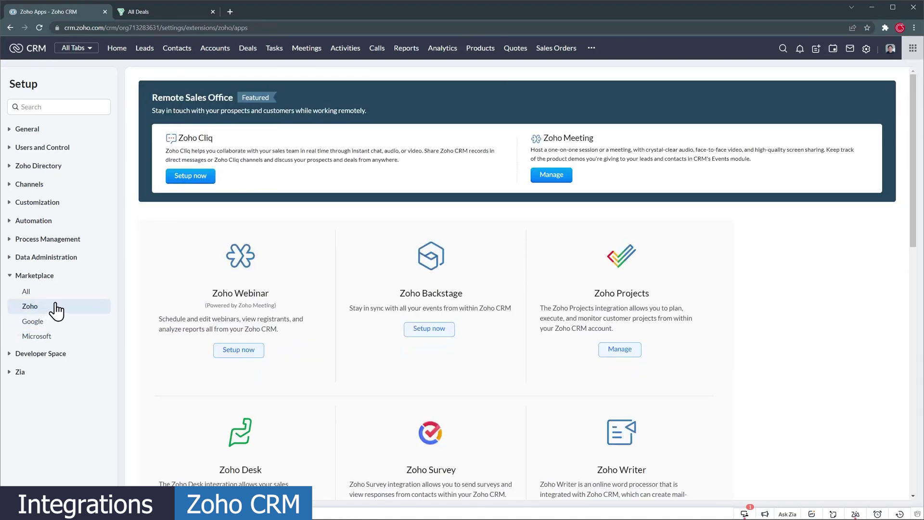
{"action": "scroll", "coordinate": [135, 303], "scroll_direction": "down", "scroll_amount": 3}
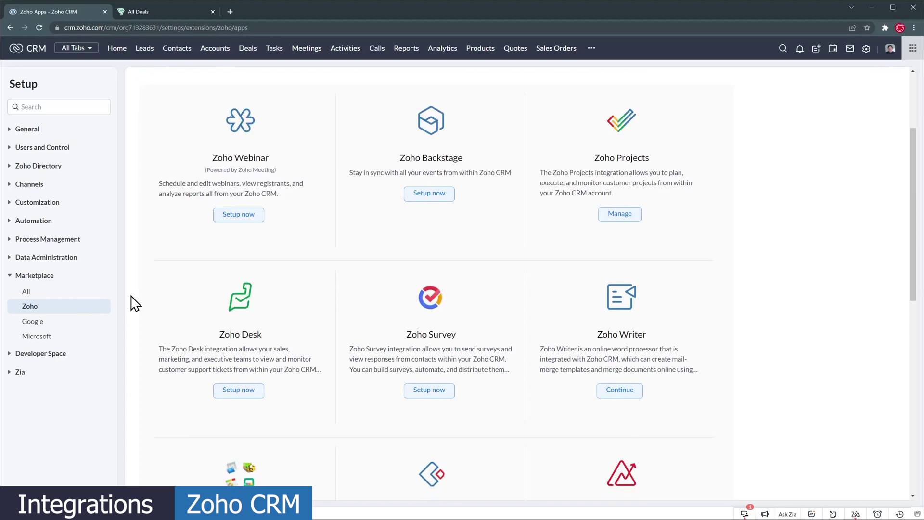
{"action": "scroll", "coordinate": [135, 303], "scroll_direction": "down", "scroll_amount": 8}
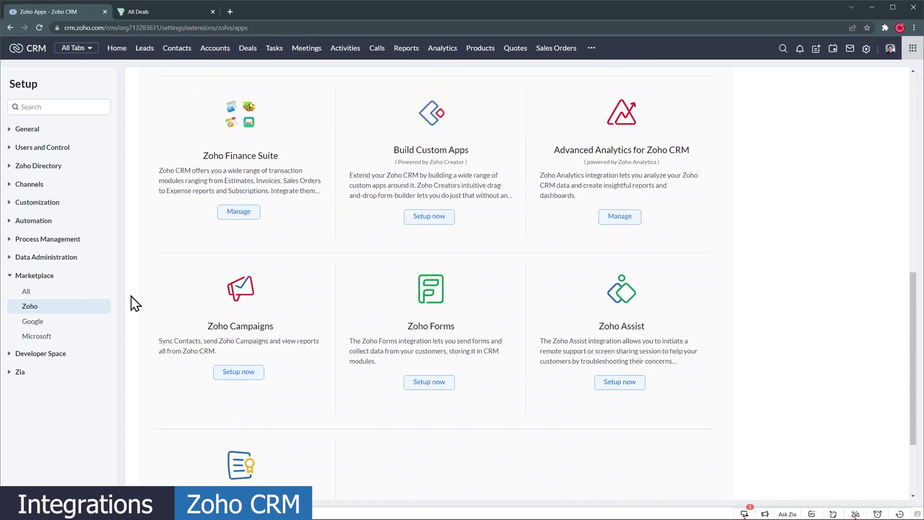
{"action": "scroll", "coordinate": [132, 303], "scroll_direction": "down", "scroll_amount": 2}
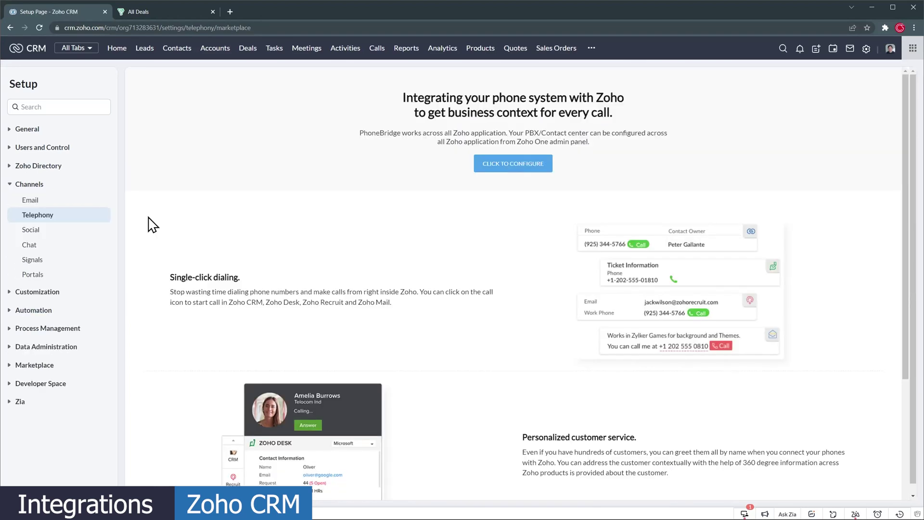